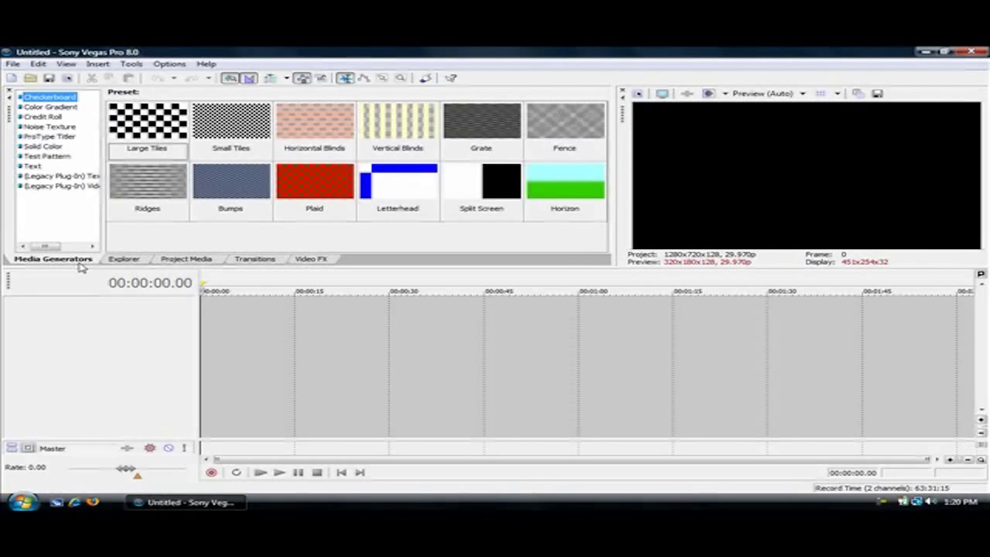
Add Red, Blue and Green Solid Color clips to the timeline with gaps between them.
{"action": "left_click", "coordinate": [53, 146]}
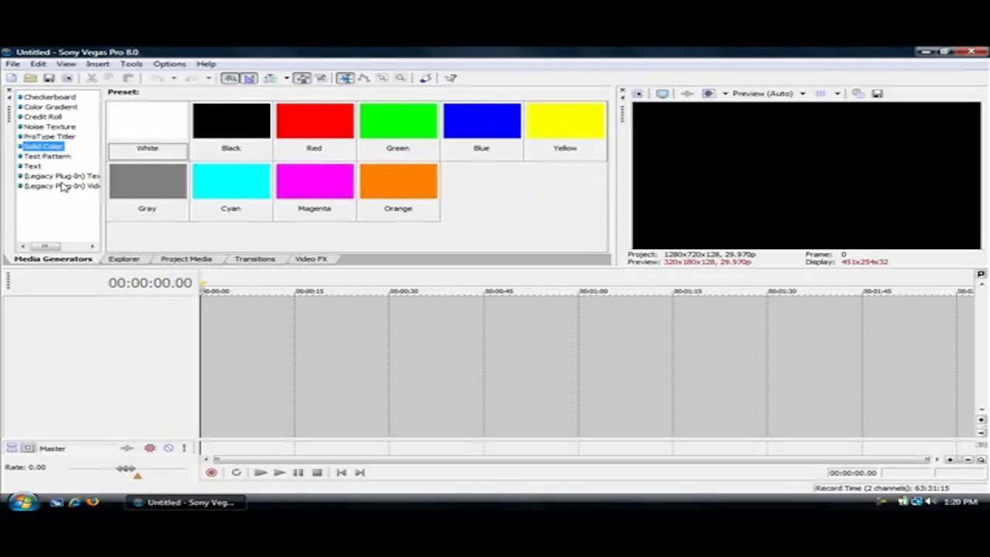
{"action": "left_click_drag", "start_coordinate": [342, 132], "coordinate": [262, 317]}
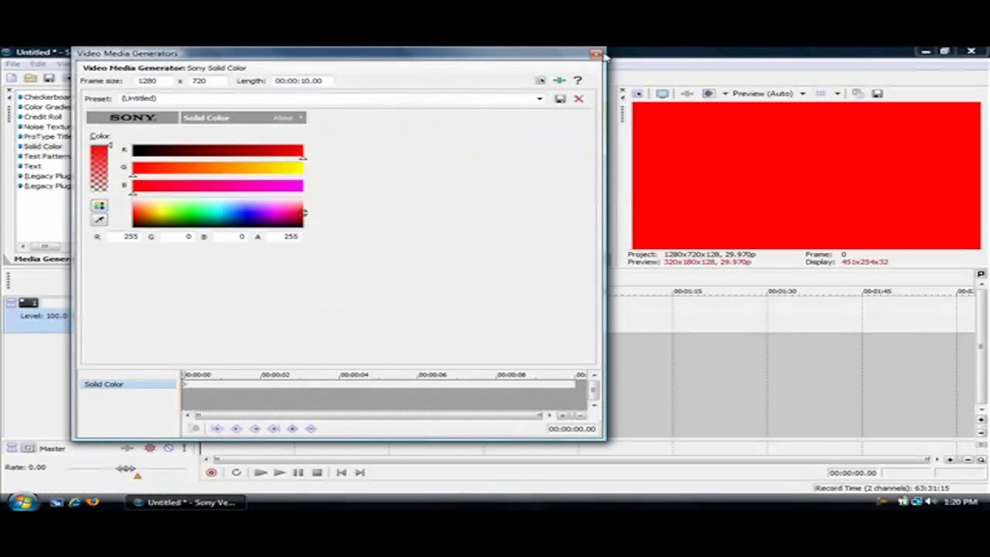
{"action": "left_click", "coordinate": [595, 56]}
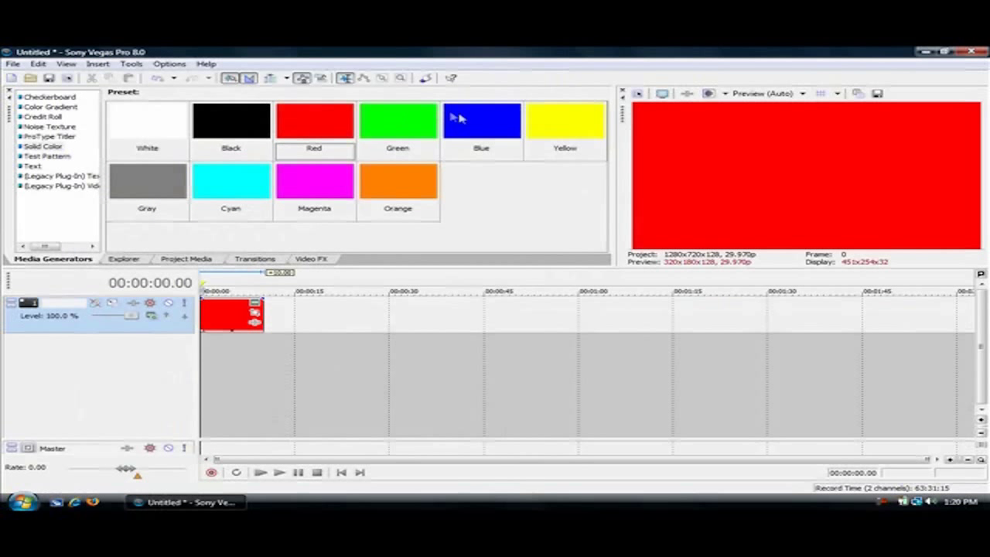
{"action": "left_click_drag", "start_coordinate": [453, 116], "coordinate": [308, 313]}
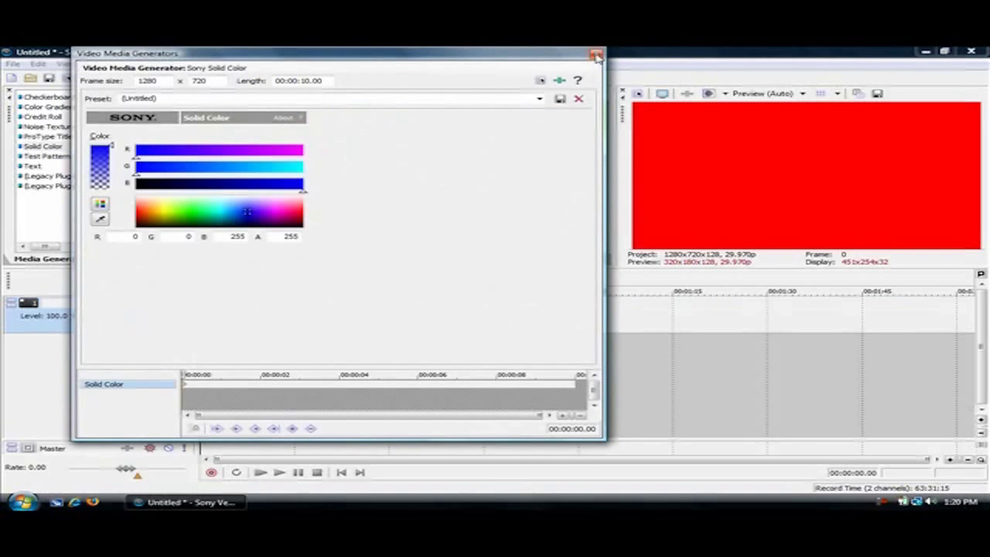
{"action": "left_click", "coordinate": [596, 56]}
{"action": "left_click_drag", "start_coordinate": [376, 130], "coordinate": [391, 314]}
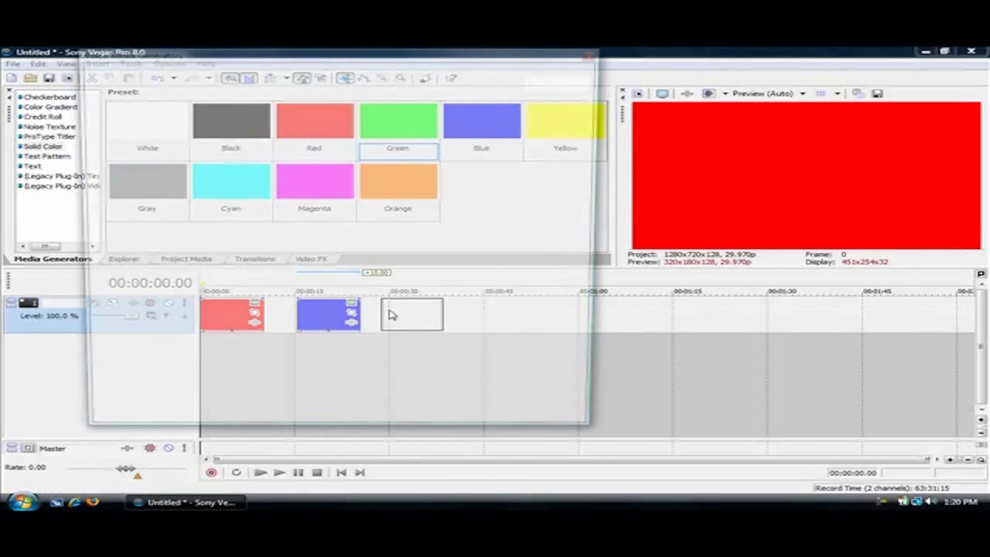
{"action": "left_click", "coordinate": [596, 56]}
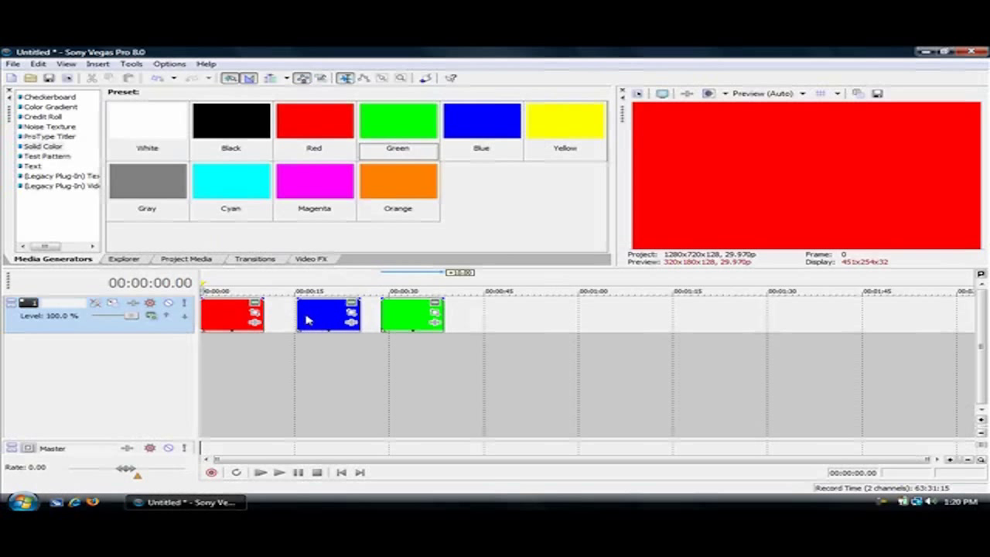
{"action": "left_click", "coordinate": [421, 290]}
{"action": "key", "text": "shift+Home"}
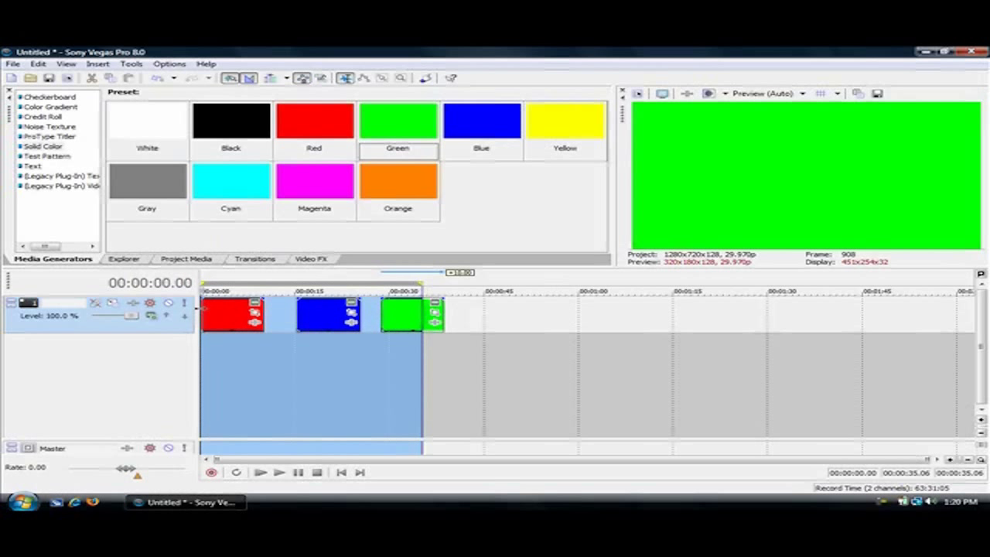
{"action": "left_click", "coordinate": [343, 365]}
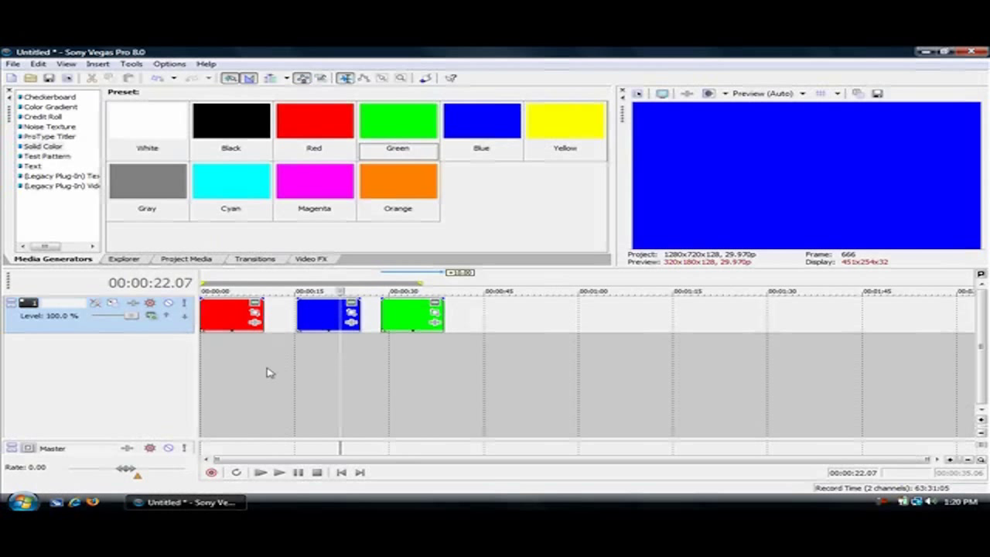
{"action": "mouse_move", "coordinate": [198, 364]}
{"action": "left_mouse_down"}
{"action": "mouse_move", "coordinate": [160, 371]}
{"action": "mouse_move", "coordinate": [216, 370]}
{"action": "left_mouse_up"}
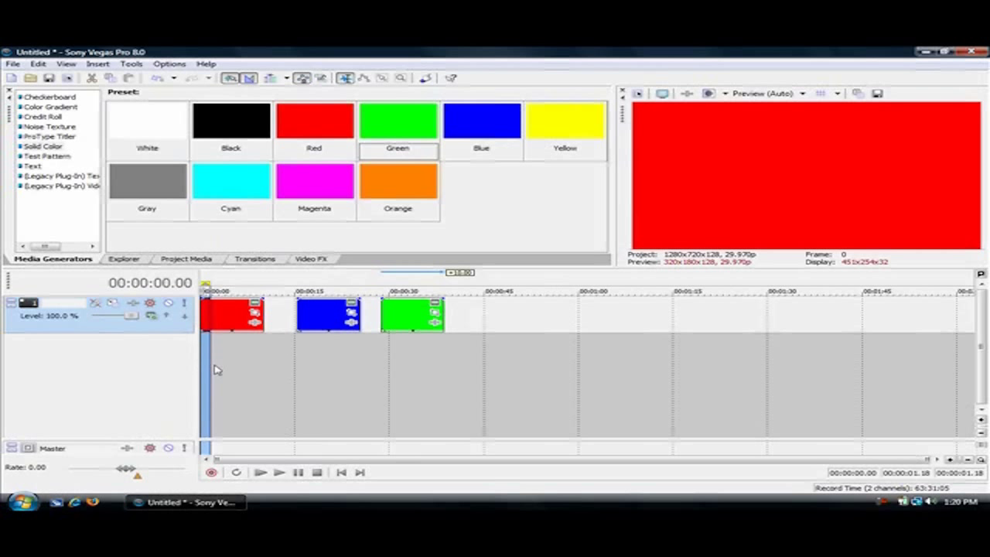
{"action": "left_click", "coordinate": [154, 359]}
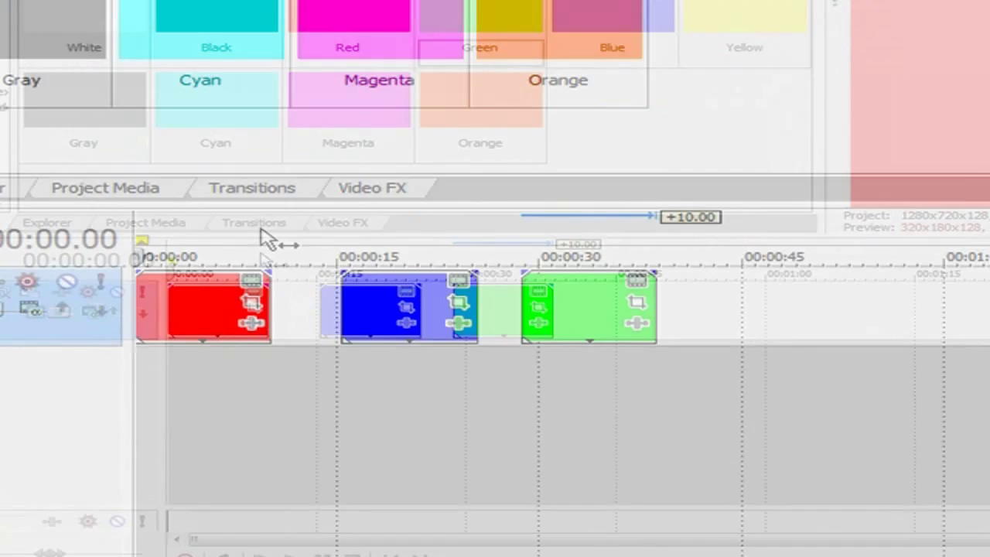
Mark the red clip's span as a region named Red.
{"action": "left_click_drag", "start_coordinate": [271, 238], "coordinate": [227, 238]}
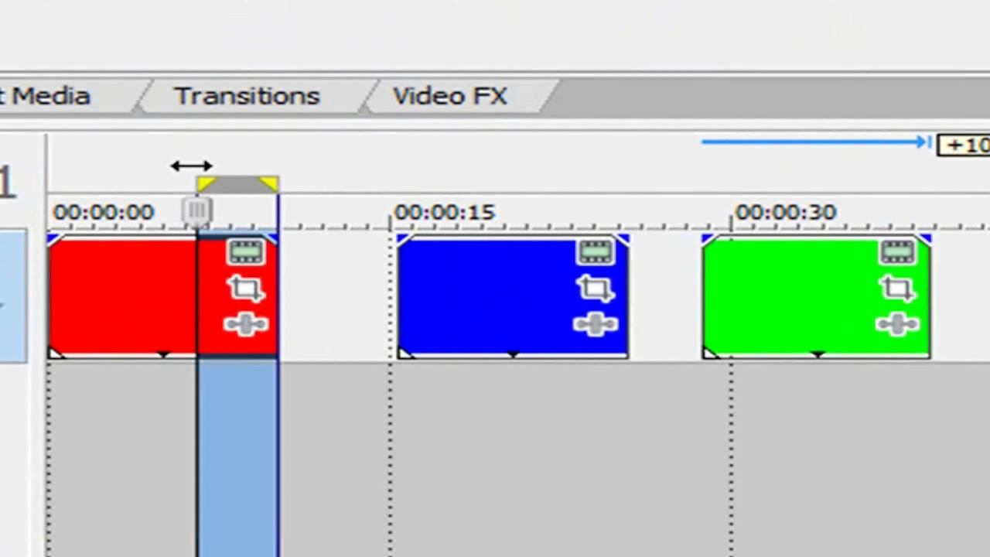
{"action": "left_click_drag", "start_coordinate": [191, 166], "coordinate": [48, 165]}
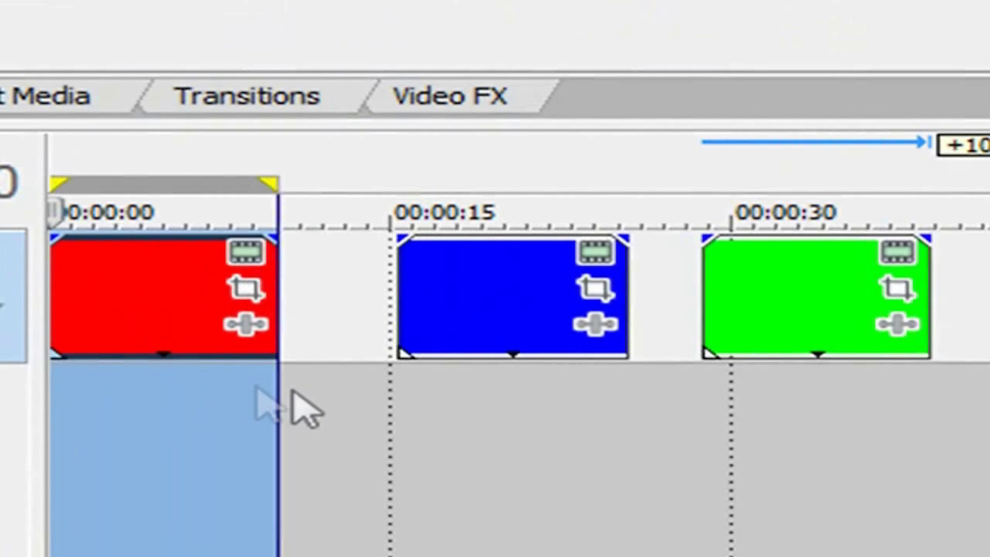
{"action": "key", "text": "m"}
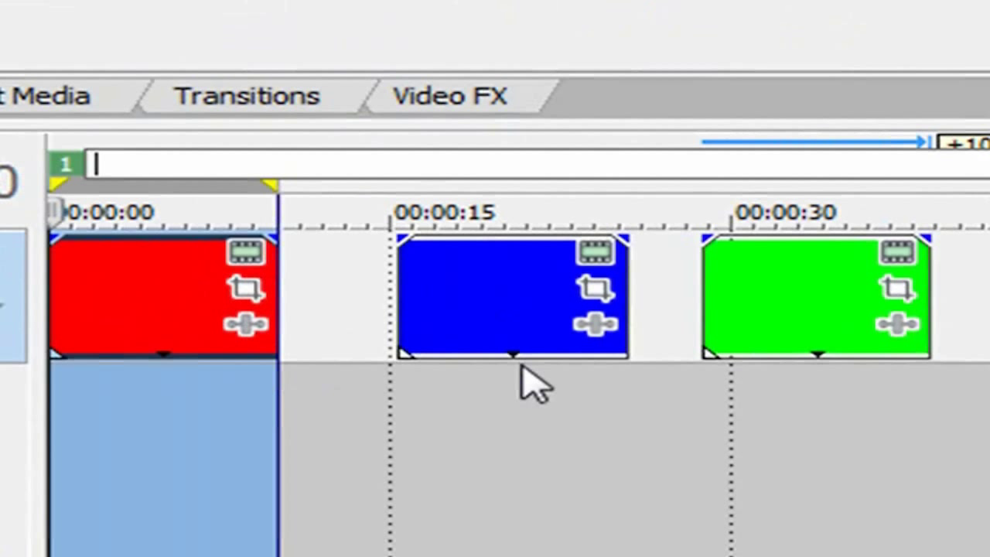
{"action": "type", "text": "Red"}
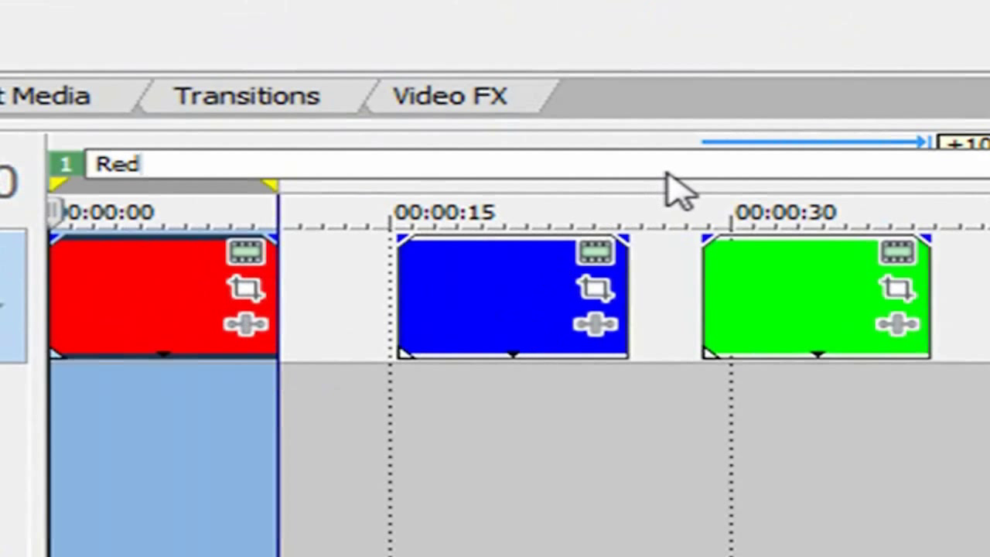
{"action": "left_click", "coordinate": [628, 390]}
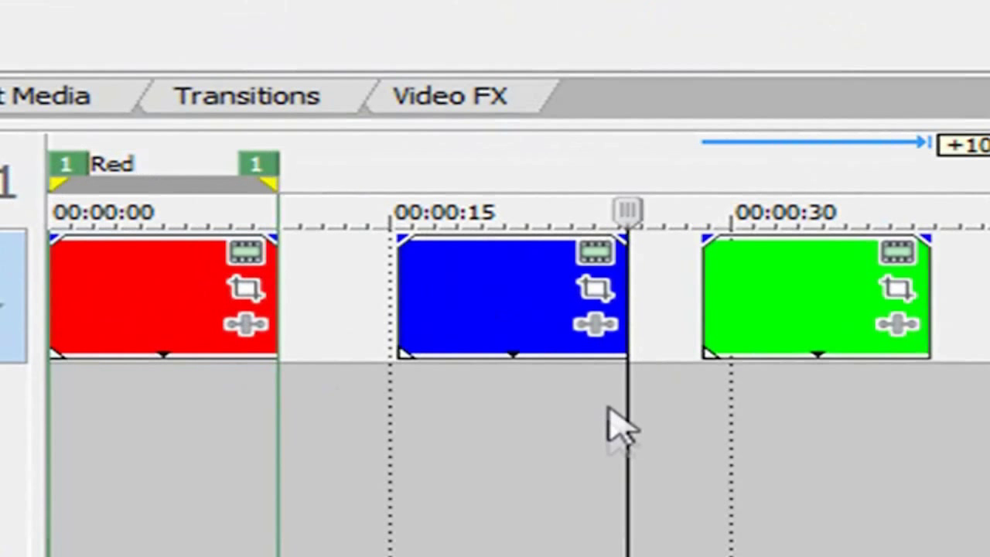
Create regions named Blue and Green over the blue and green clips.
{"action": "mouse_move", "coordinate": [637, 165]}
{"action": "left_mouse_down"}
{"action": "mouse_move", "coordinate": [371, 150]}
{"action": "mouse_move", "coordinate": [388, 157]}
{"action": "left_mouse_up"}
{"action": "type", "text": "r"}
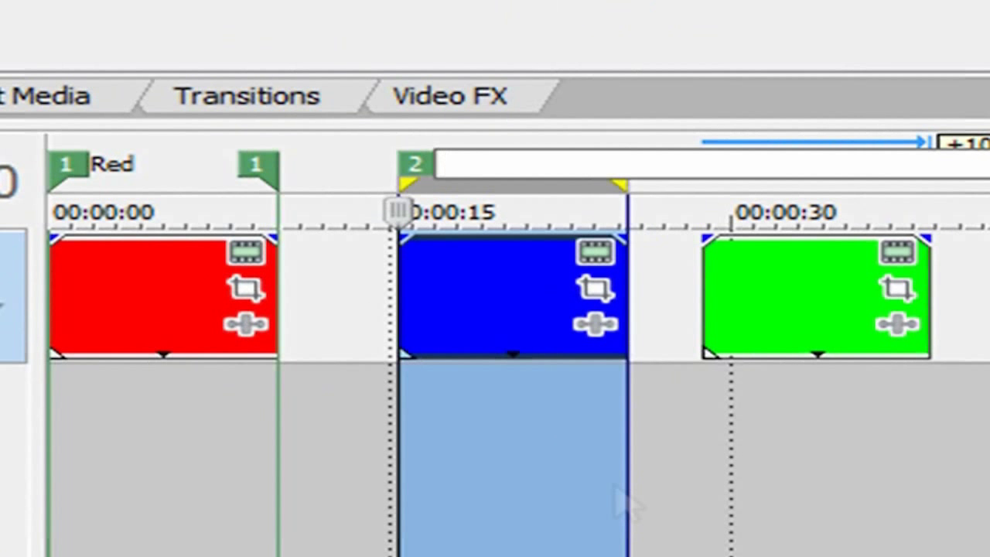
{"action": "type", "text": "Blue"}
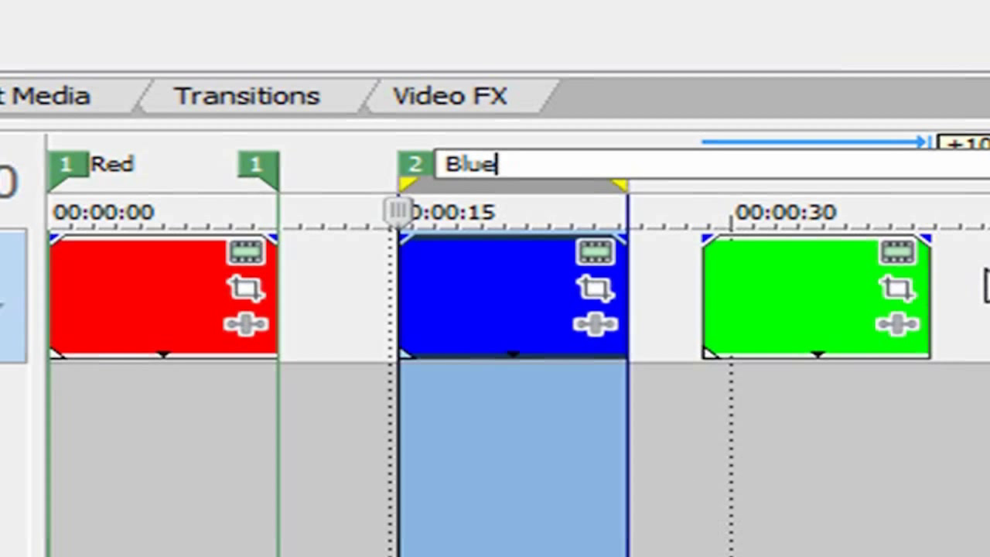
{"action": "key", "text": "Return"}
{"action": "left_click_drag", "start_coordinate": [927, 183], "coordinate": [706, 185]}
{"action": "type", "text": "r"}
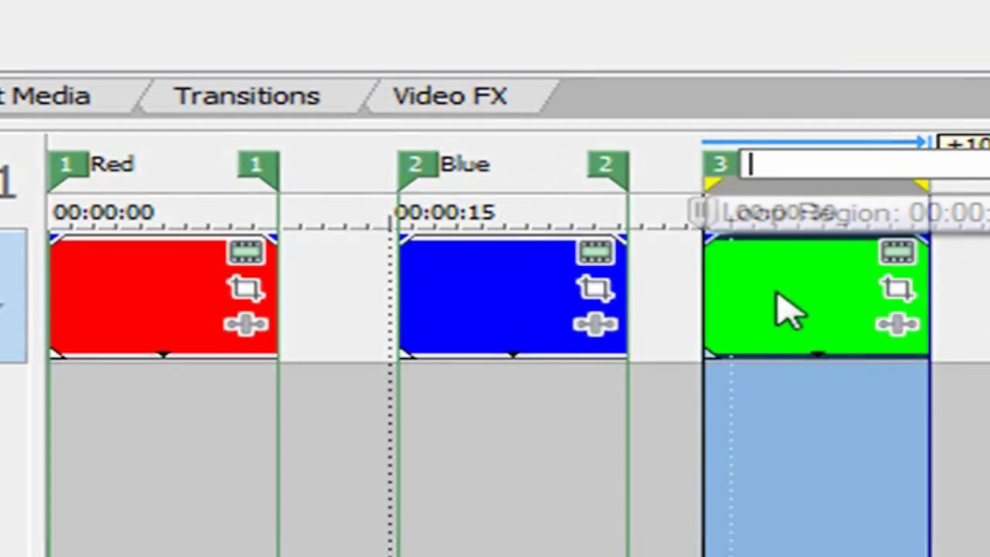
{"action": "type", "text": "Green"}
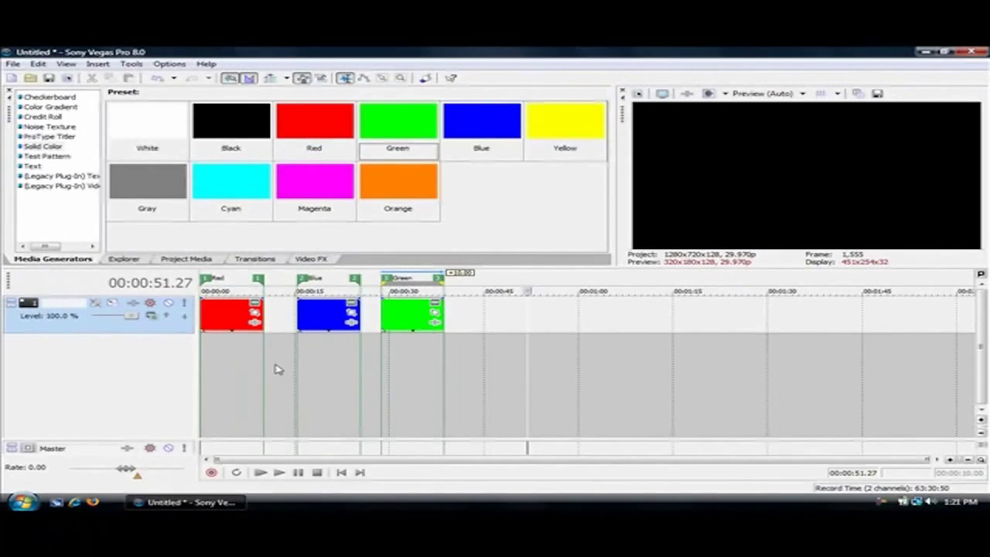
Preview the red, blue and green clips, return to the project start, and open Tools.
{"action": "left_click", "coordinate": [231, 329]}
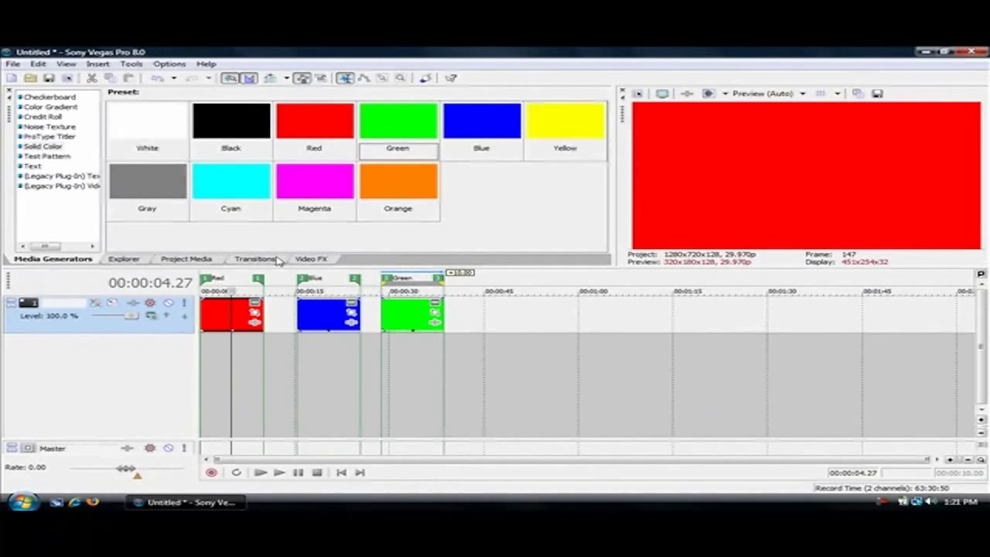
{"action": "left_click", "coordinate": [318, 323]}
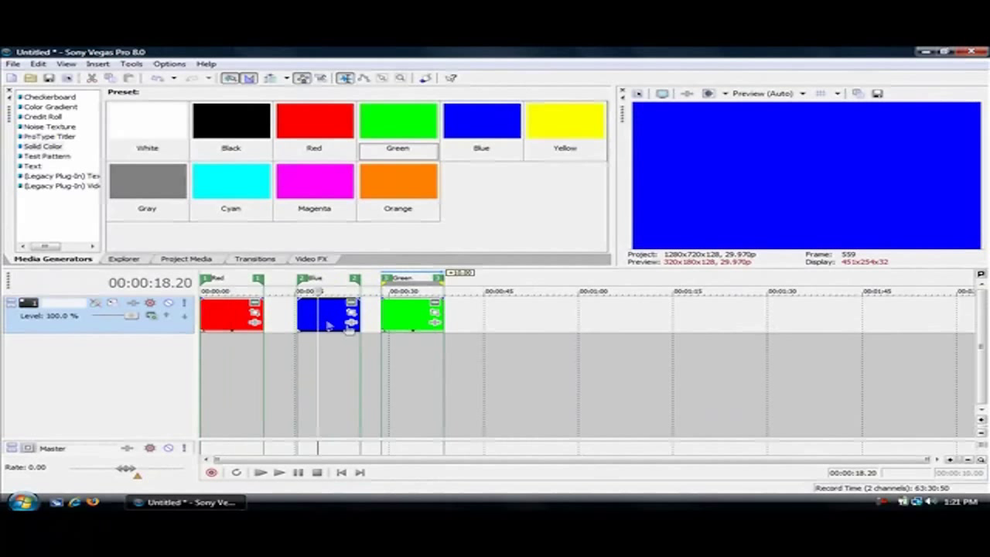
{"action": "left_click", "coordinate": [412, 317]}
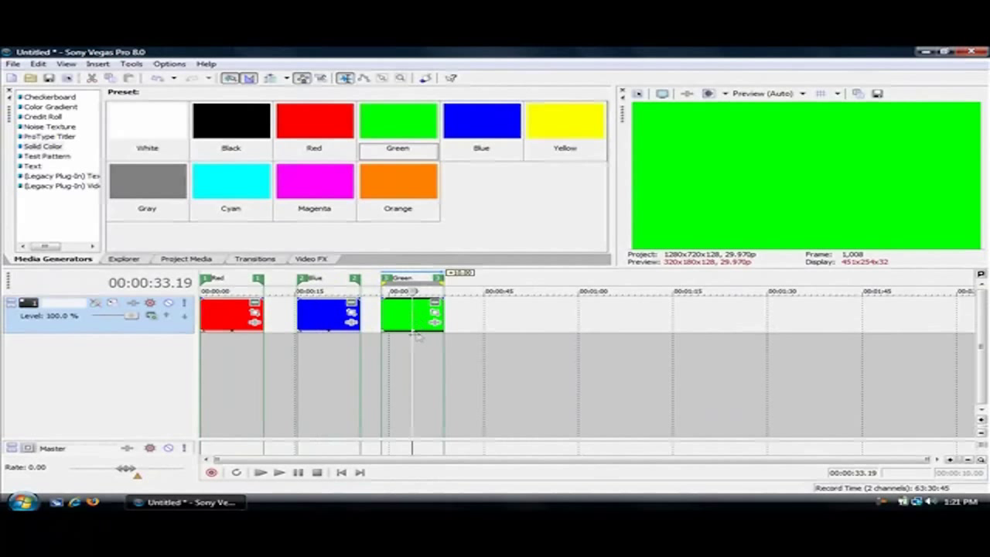
{"action": "key", "text": "ctrl+Left"}
{"action": "key", "text": "ctrl+Left"}
{"action": "key", "text": "ctrl+Left"}
{"action": "key", "text": "ctrl+Left"}
{"action": "key", "text": "ctrl+Left"}
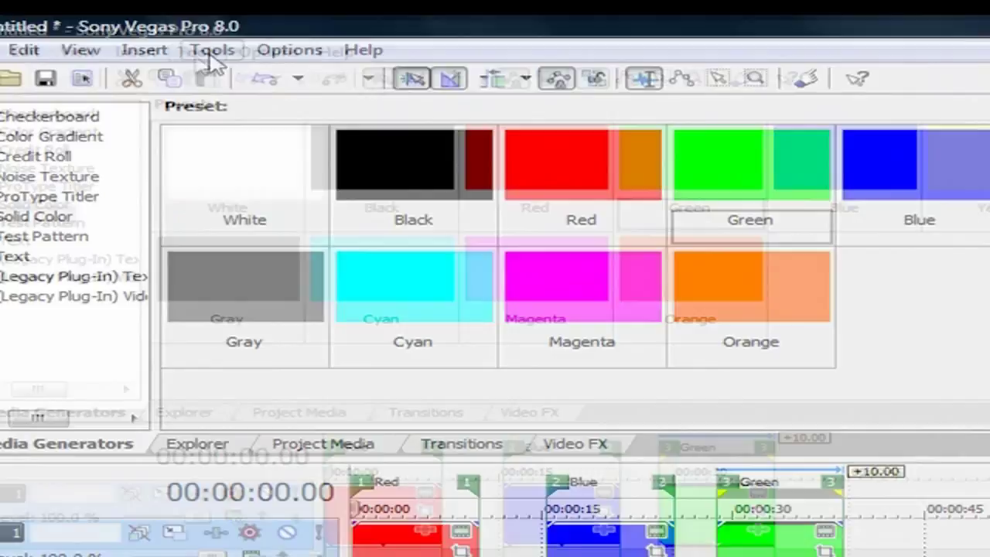
{"action": "left_click", "coordinate": [132, 63]}
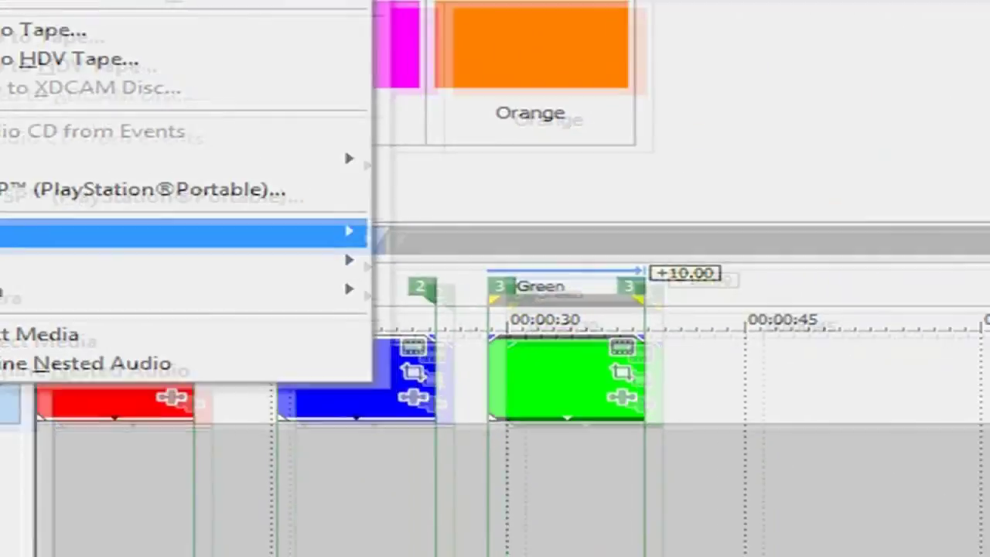
Run the Batch Render script from Tools > Scripting and browse for an output location.
{"action": "mouse_move", "coordinate": [384, 374]}
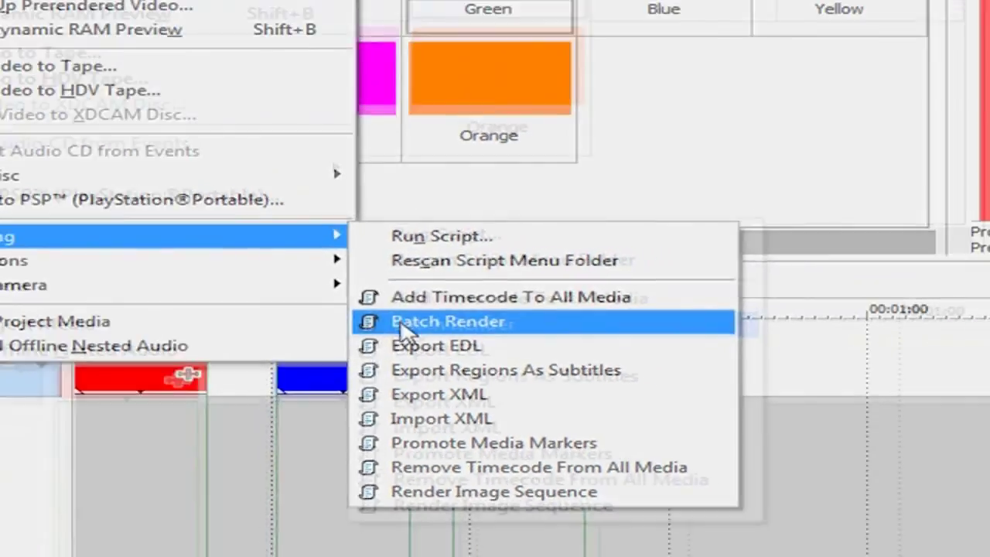
{"action": "left_click", "coordinate": [410, 334]}
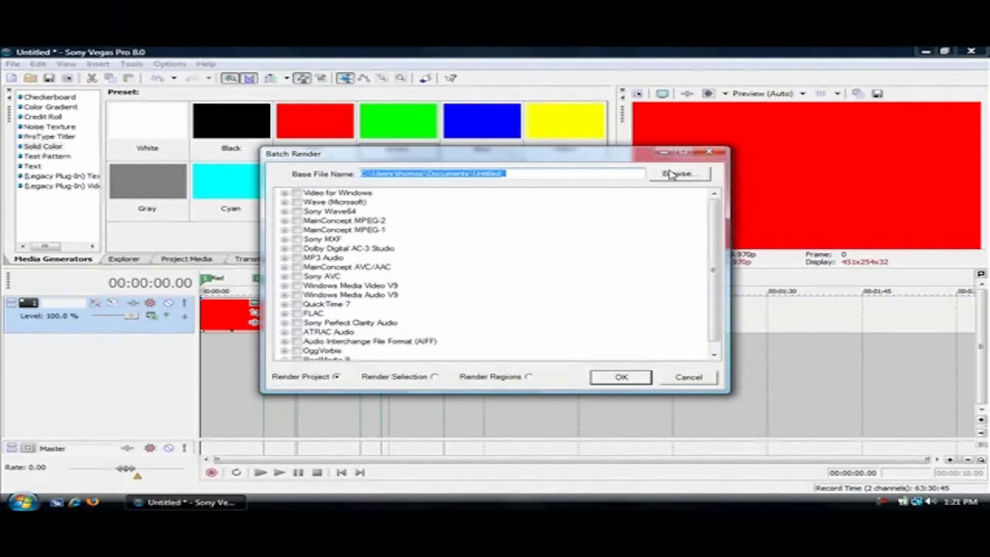
{"action": "left_click", "coordinate": [671, 174]}
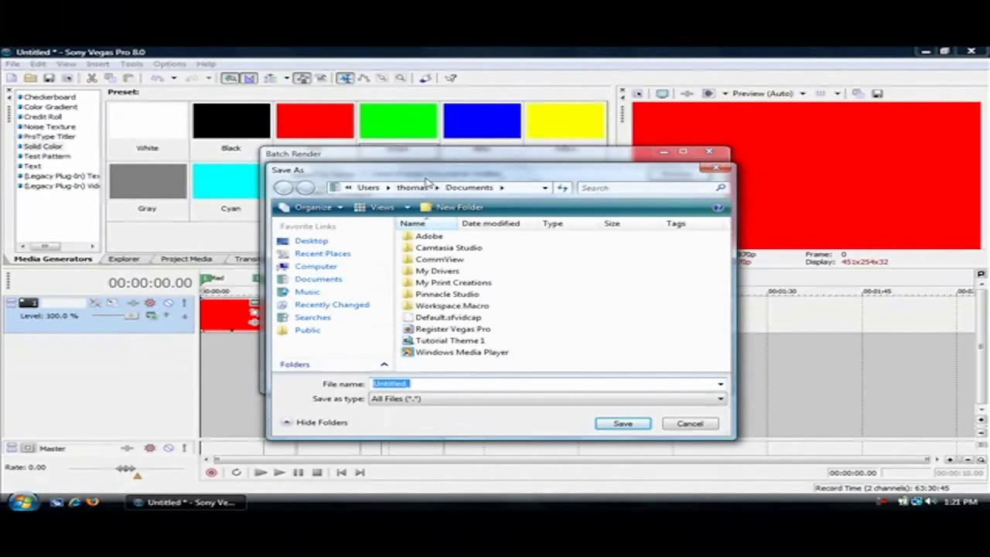
Set the Desktop as the batch render output folder.
{"action": "left_click", "coordinate": [436, 187]}
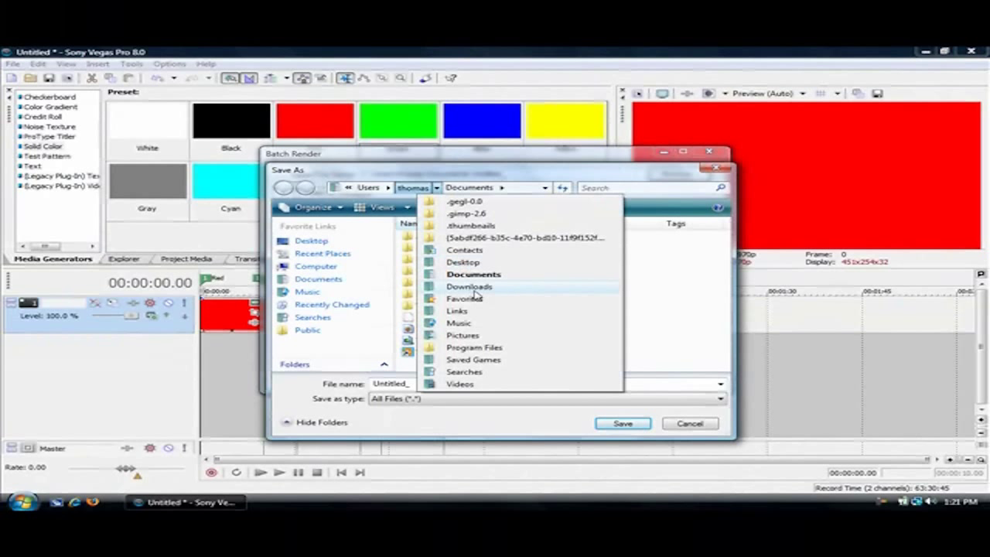
{"action": "left_click", "coordinate": [463, 262]}
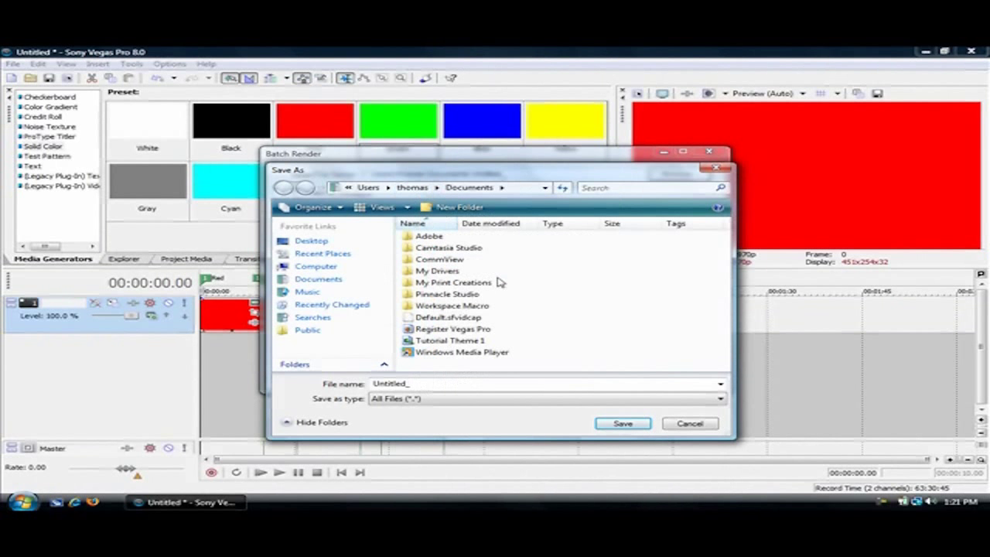
{"action": "left_click", "coordinate": [623, 424]}
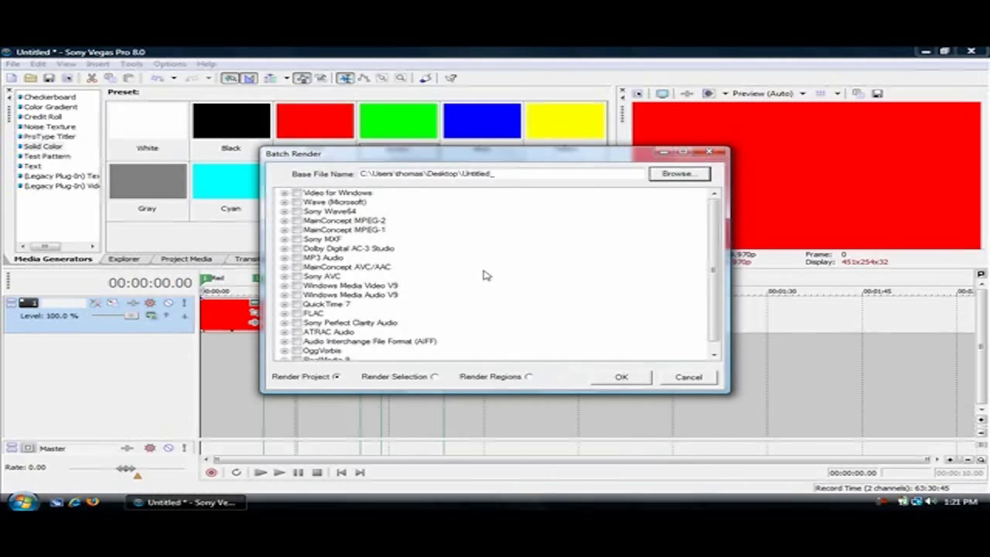
Replace the base file name Untitled_ with Colors.
{"action": "double_click", "coordinate": [475, 173]}
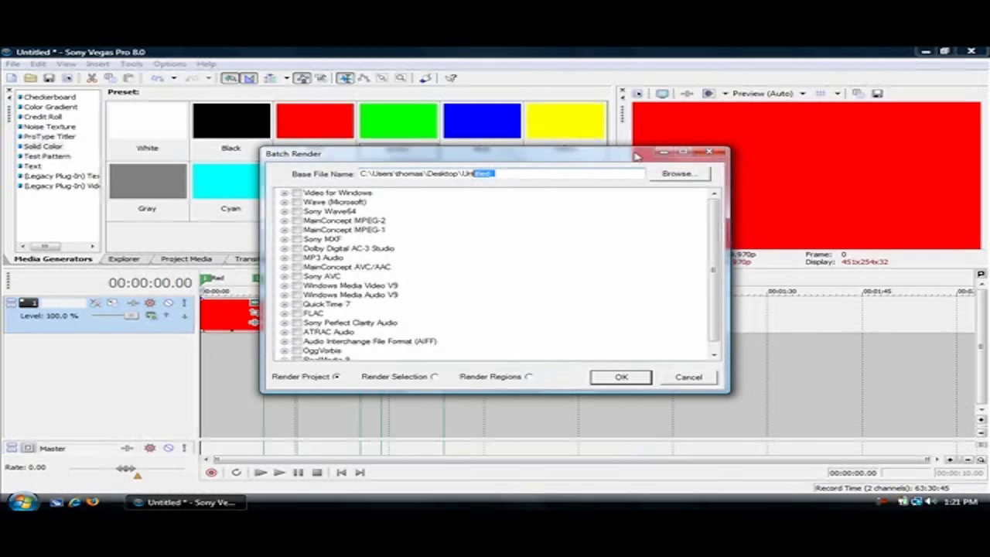
{"action": "left_click", "coordinate": [676, 174]}
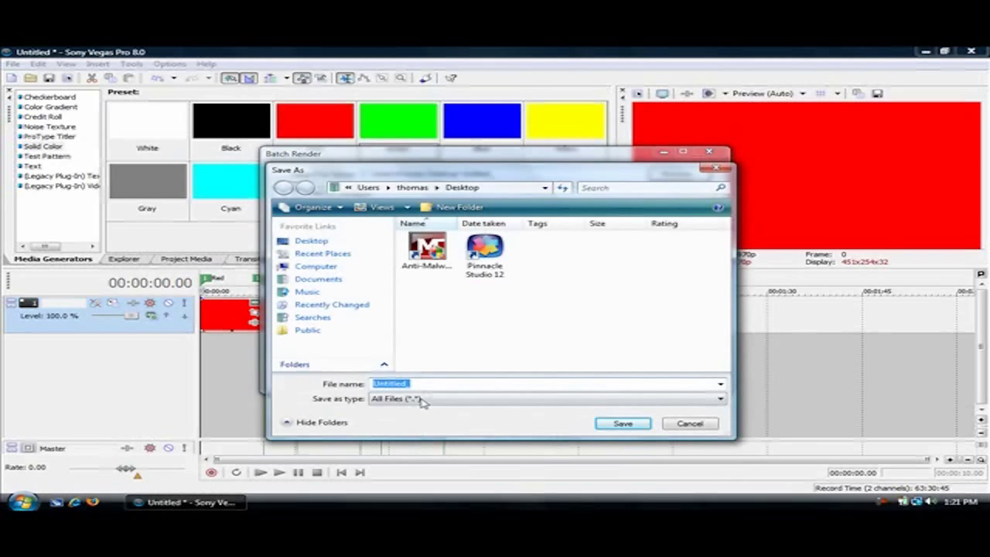
{"action": "type", "text": "Colors"}
{"action": "left_click", "coordinate": [690, 423]}
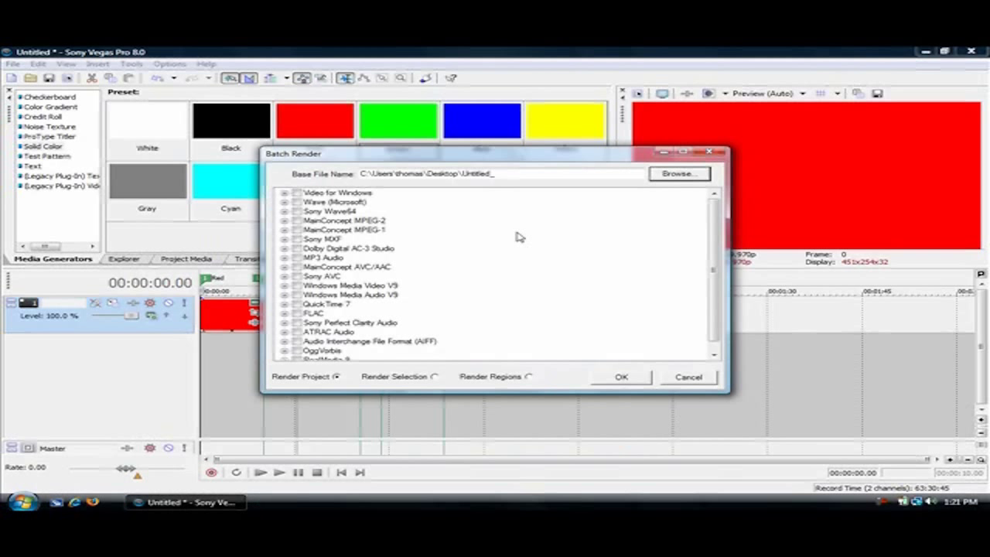
{"action": "left_click", "coordinate": [514, 174]}
{"action": "left_click_drag", "start_coordinate": [514, 174], "coordinate": [460, 189]}
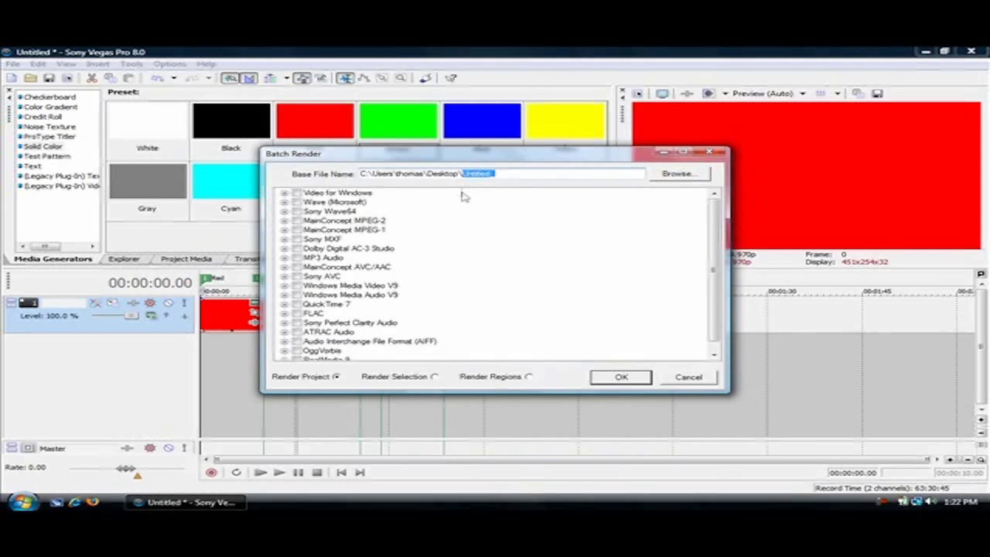
{"action": "type", "text": "Colors"}
Choose Windows Media Video V9 Default Template, render by regions, and start the batch render.
{"action": "scroll", "coordinate": [703, 300], "scroll_direction": "down", "scroll_amount": 1}
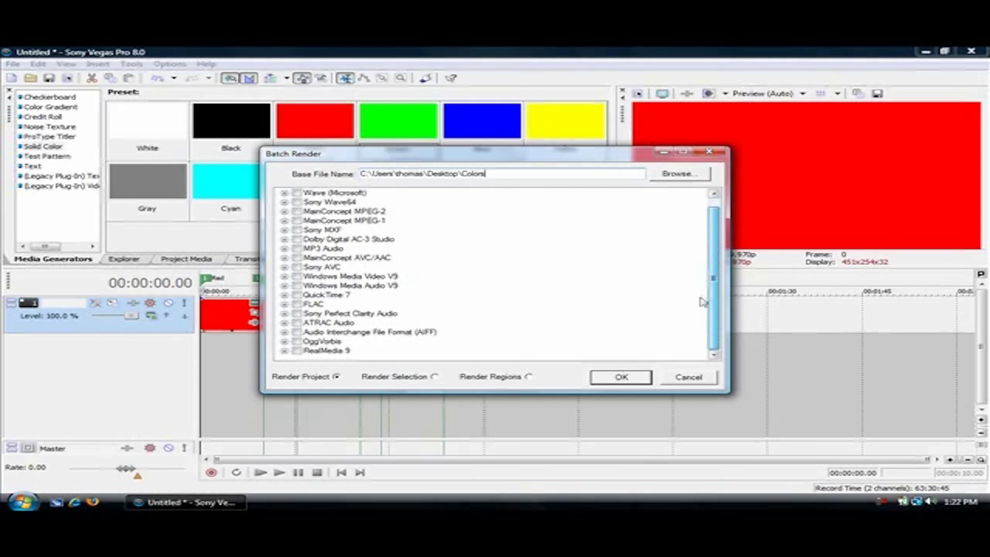
{"action": "scroll", "coordinate": [701, 301], "scroll_direction": "up", "scroll_amount": 1}
{"action": "scroll", "coordinate": [700, 302], "scroll_direction": "down", "scroll_amount": 1}
{"action": "scroll", "coordinate": [715, 242], "scroll_direction": "up", "scroll_amount": 1}
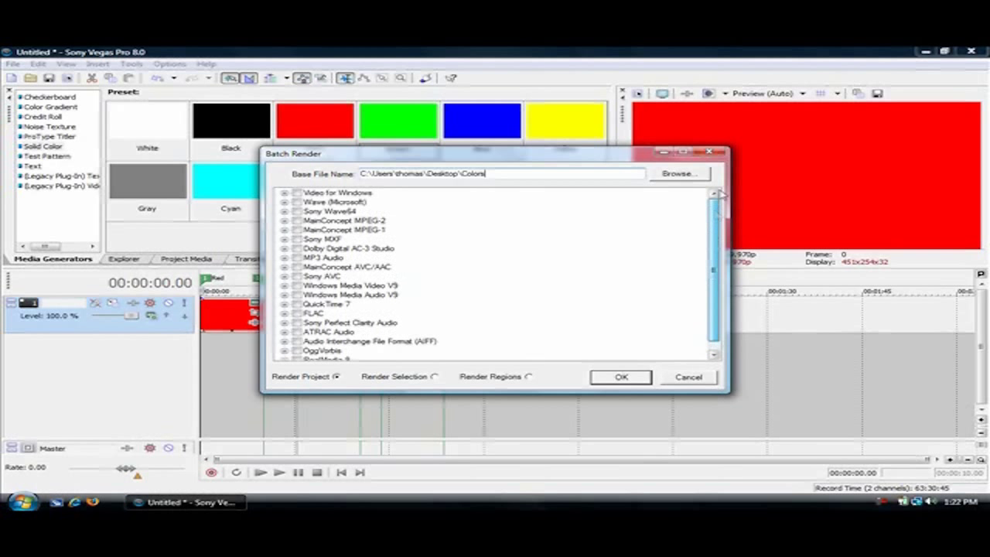
{"action": "scroll", "coordinate": [704, 274], "scroll_direction": "down", "scroll_amount": 1}
{"action": "scroll", "coordinate": [707, 239], "scroll_direction": "up", "scroll_amount": 1}
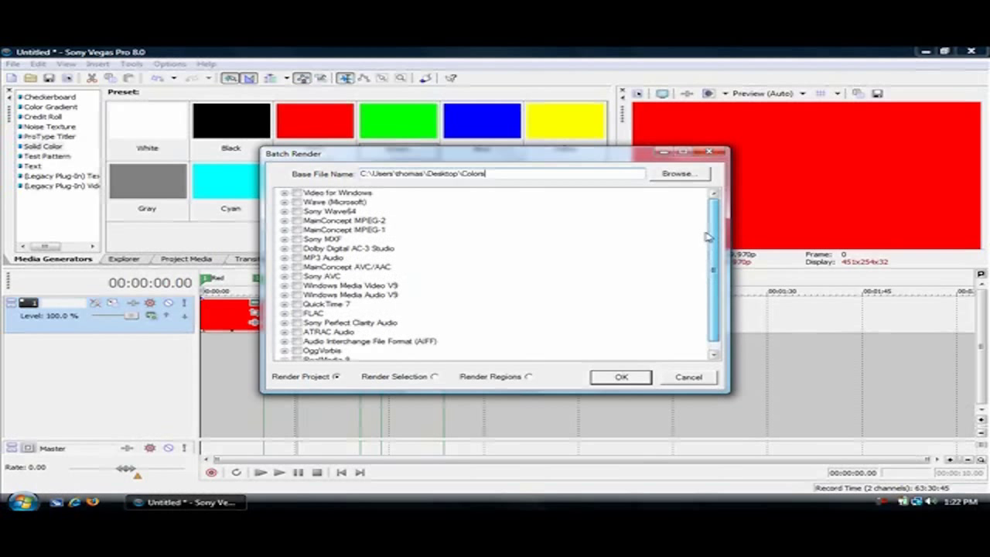
{"action": "left_click", "coordinate": [285, 286]}
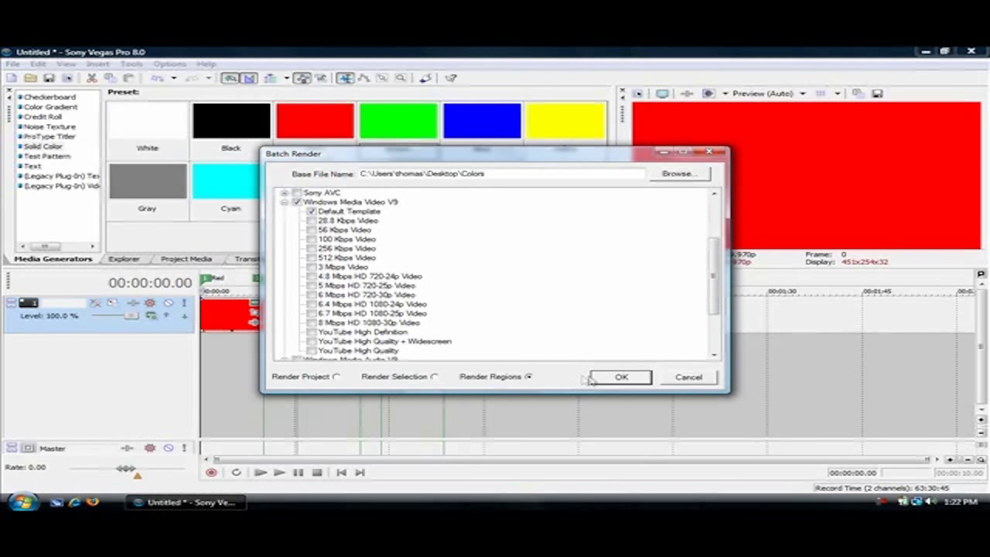
{"action": "left_click", "coordinate": [619, 378]}
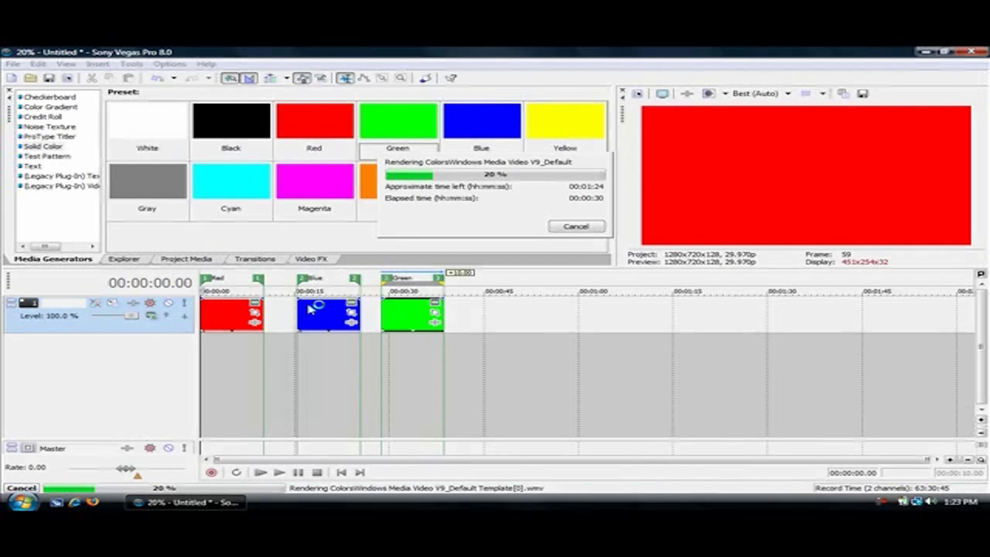
Cancel the batch render once it reaches 20%.
{"action": "left_click", "coordinate": [575, 226]}
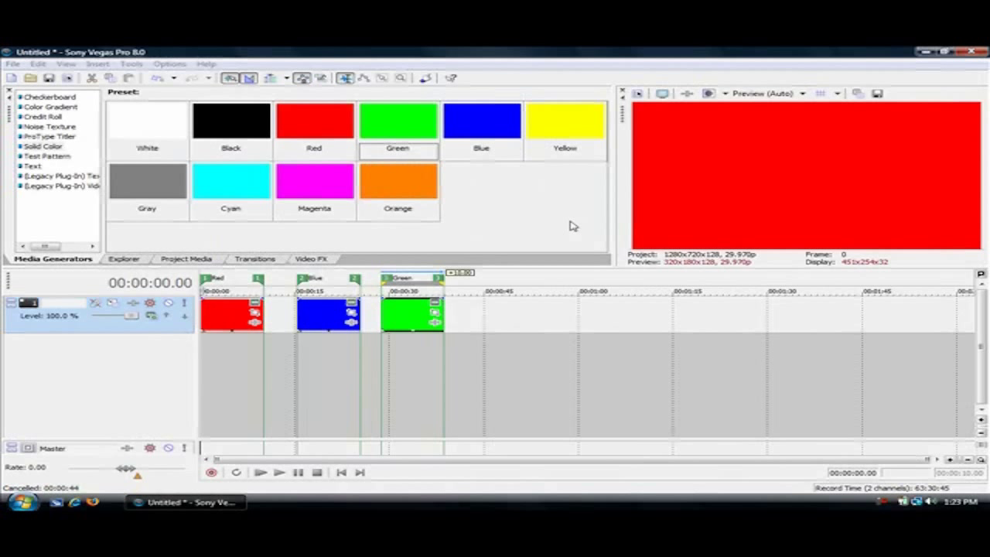
Close Vegas Pro, bringing up the prompt to save changes to Untitled.
{"action": "left_click", "coordinate": [971, 52]}
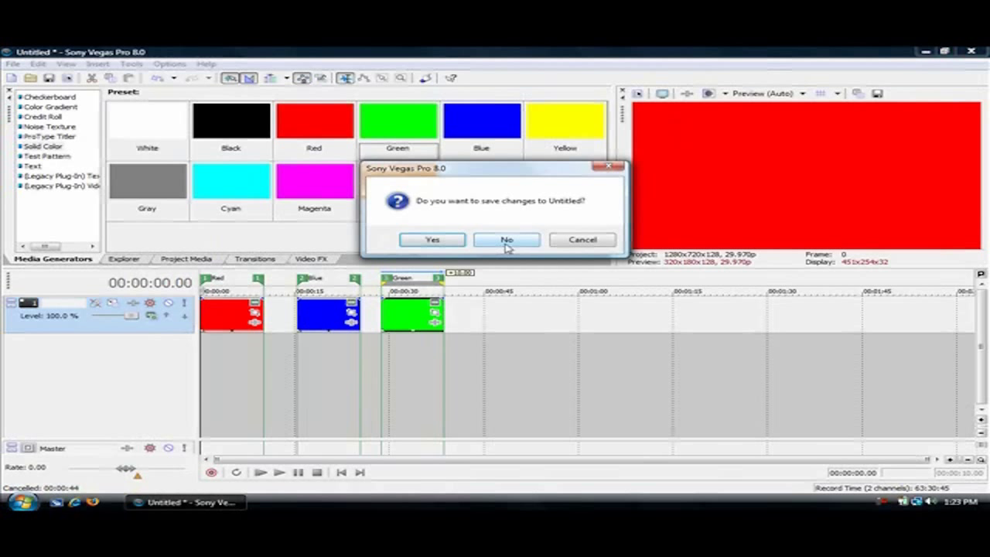